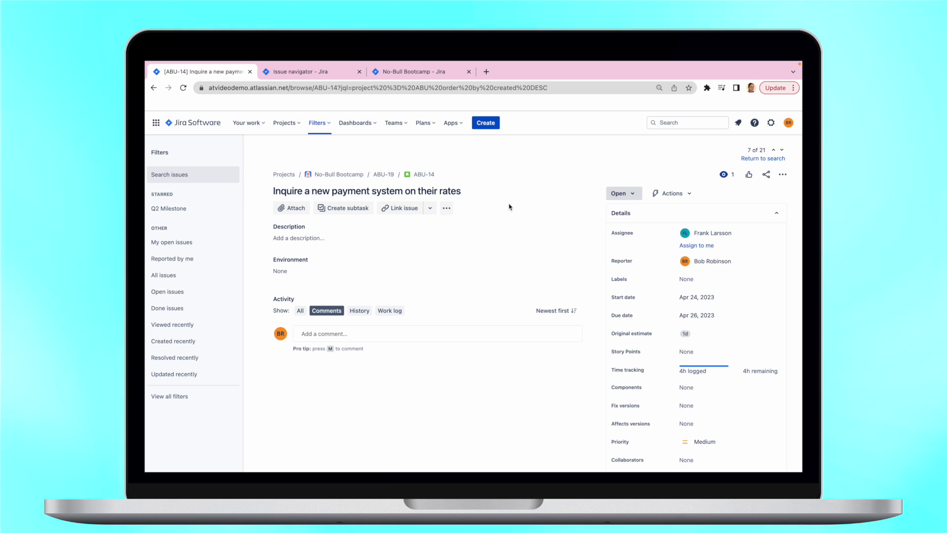
# Log 3h on ABU-14 so it shows 7h logged and 1h remaining
pyautogui.click(717, 373)
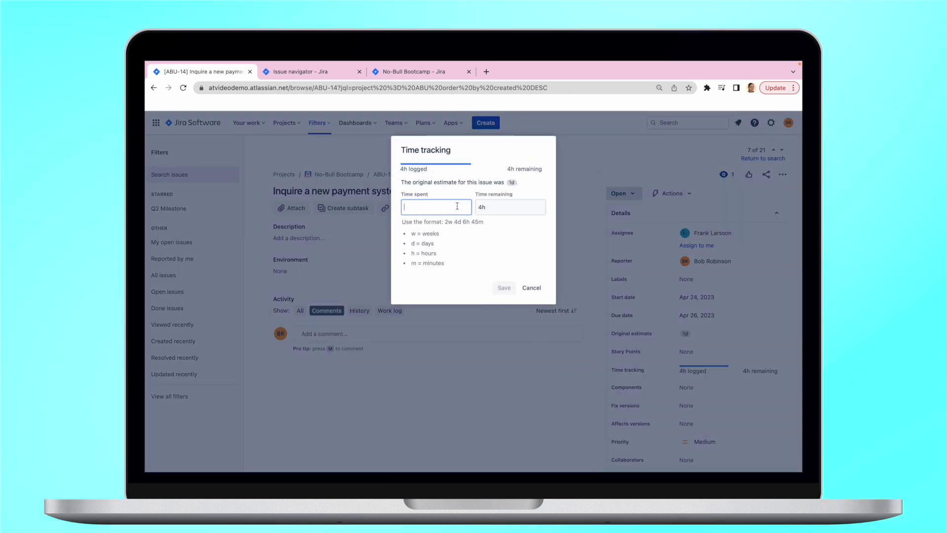
pyautogui.write('3h')
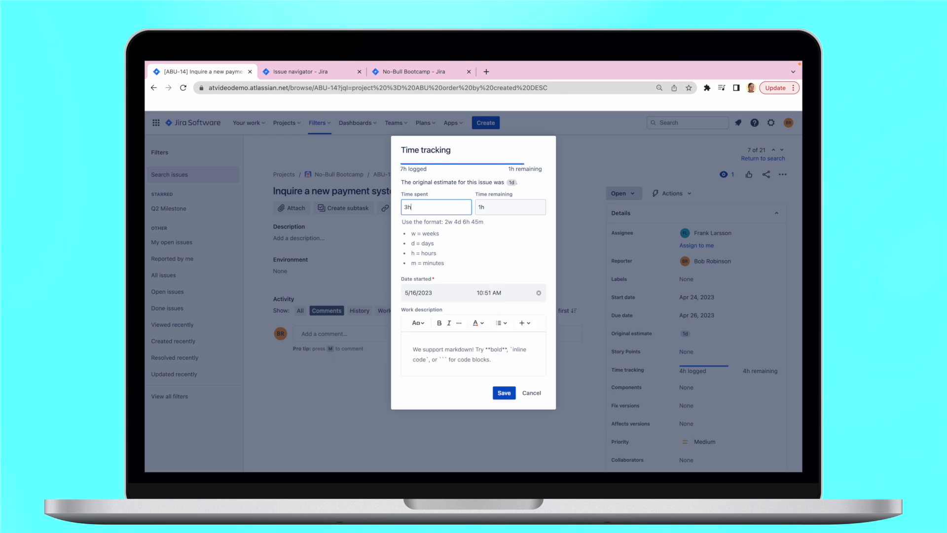
pyautogui.click(496, 392)
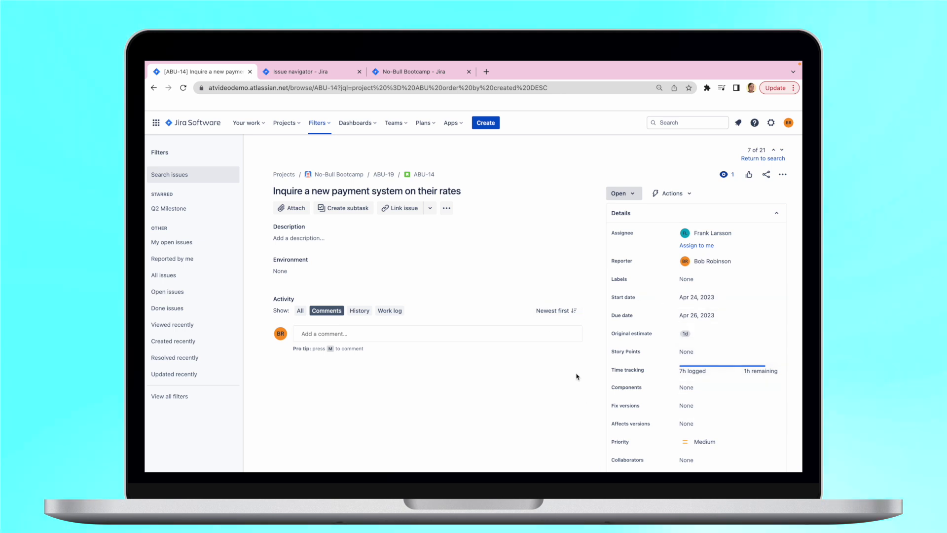
# Return to the issue search results and go to the No-Bull Bootcamp reports page
pyautogui.click(337, 74)
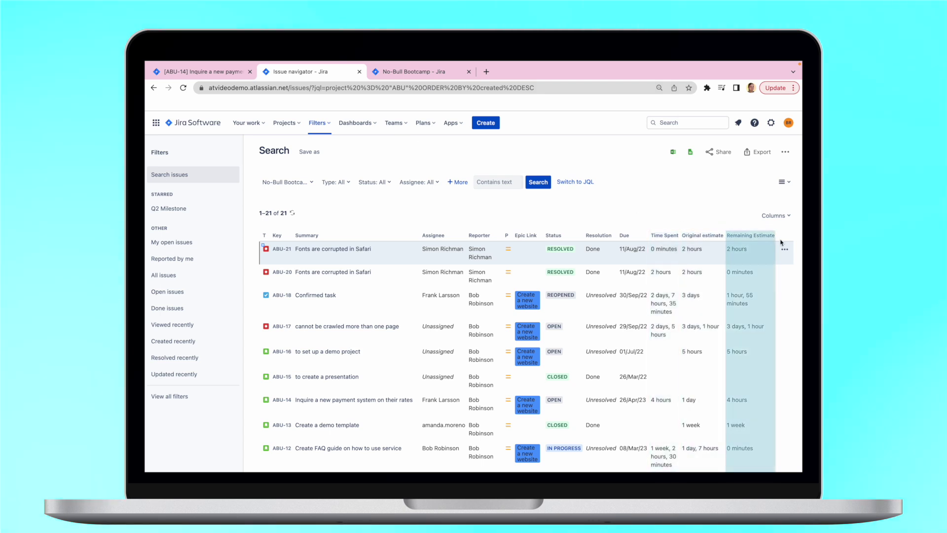
pyautogui.click(430, 79)
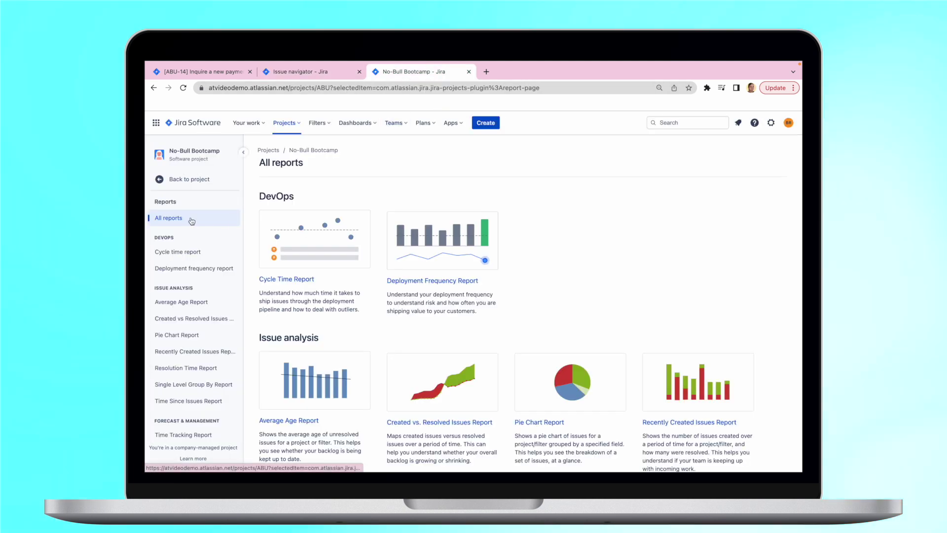
# Generate the Time Tracking Report with default settings, showing 18% progress and -3% accuracy
pyautogui.click(183, 435)
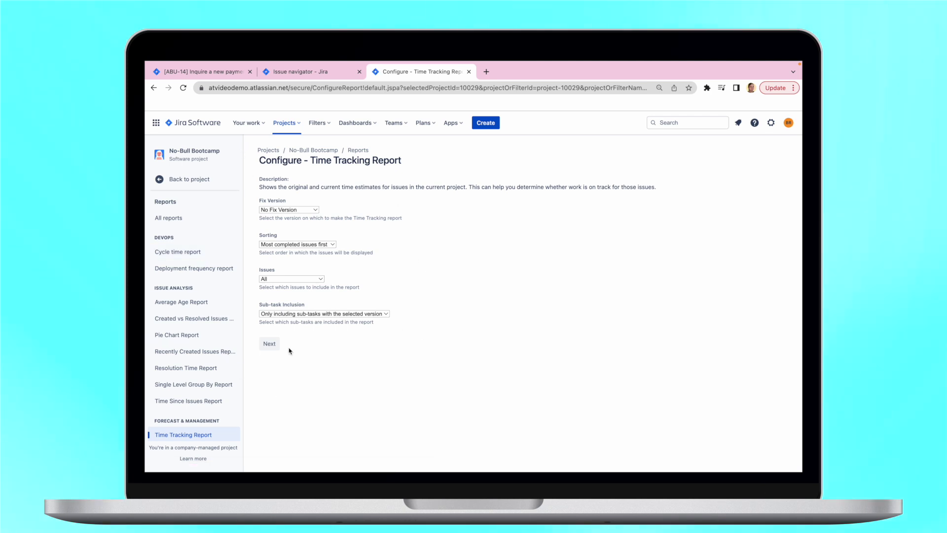
pyautogui.click(269, 343)
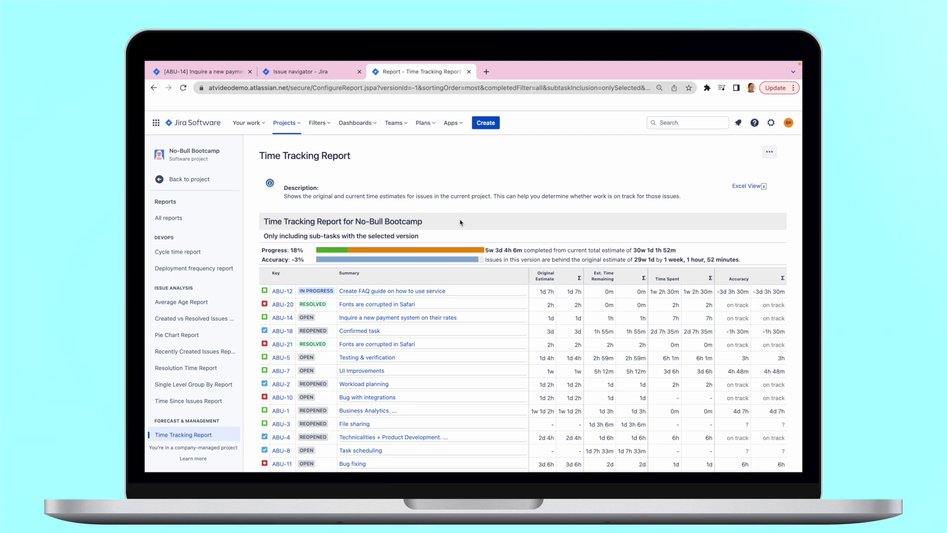
# Launch the Activity Timeline resource planner from the Apps menu
pyautogui.click(450, 125)
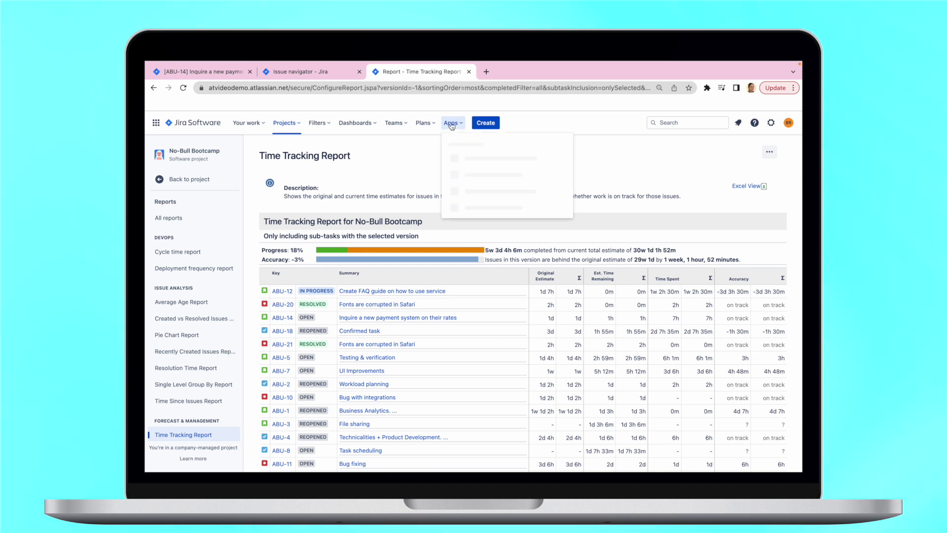
pyautogui.click(481, 158)
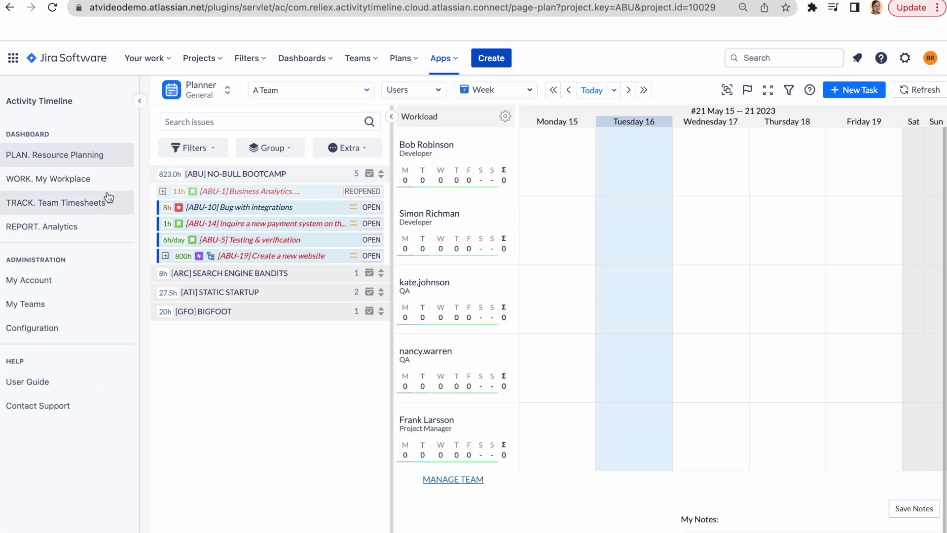
# Show My Workplace with this week's schedule and view the WTP-13 task details
pyautogui.click(96, 179)
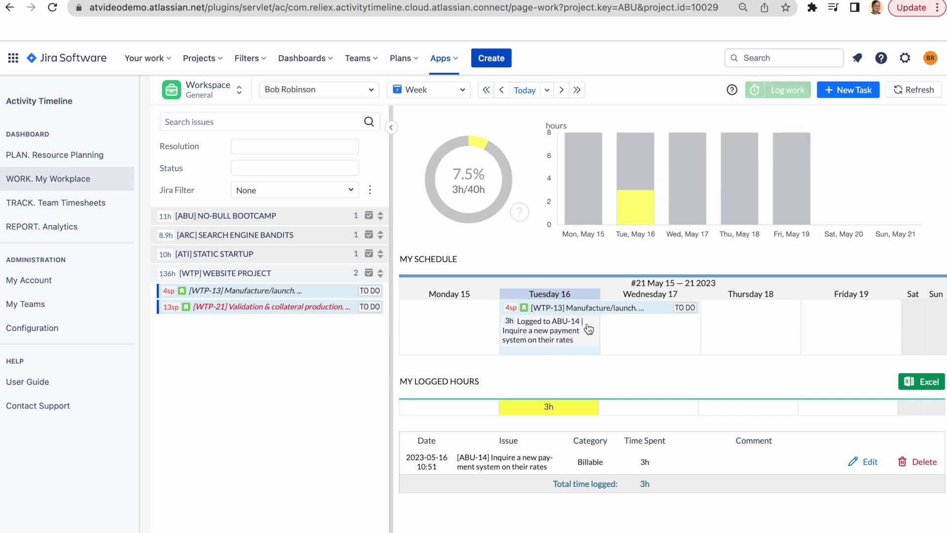
pyautogui.click(592, 308)
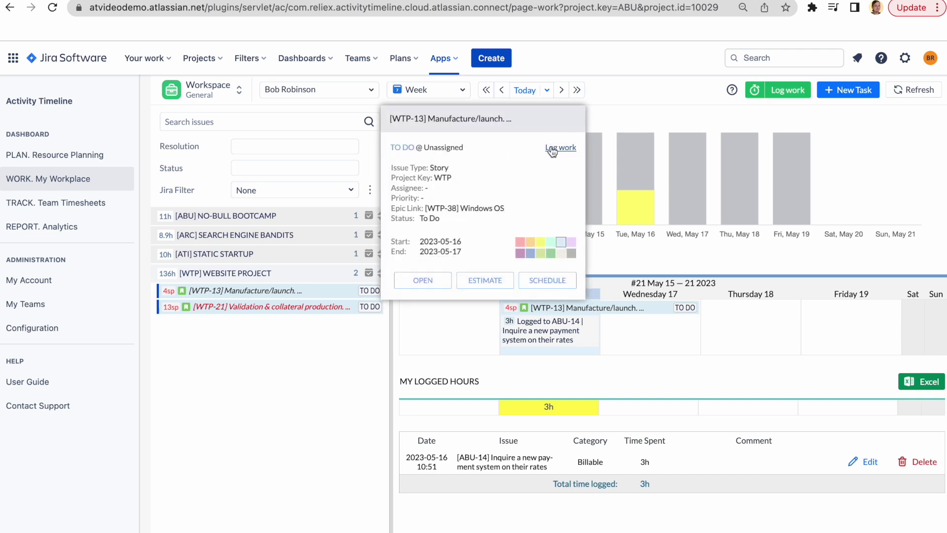
# Run and stop a work timer on WTP-13, then submit a 4h work log for May 16
pyautogui.click(611, 122)
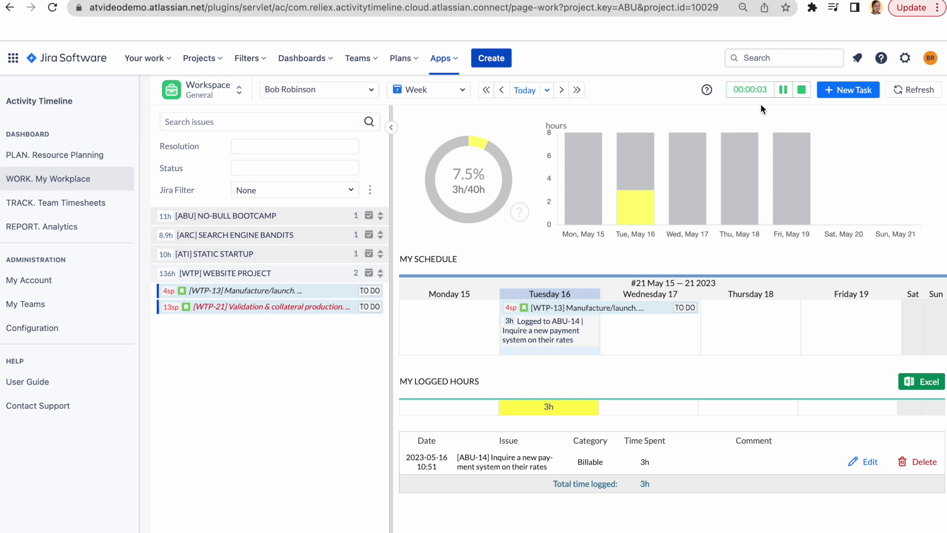
pyautogui.click(803, 91)
pyautogui.write('4h')
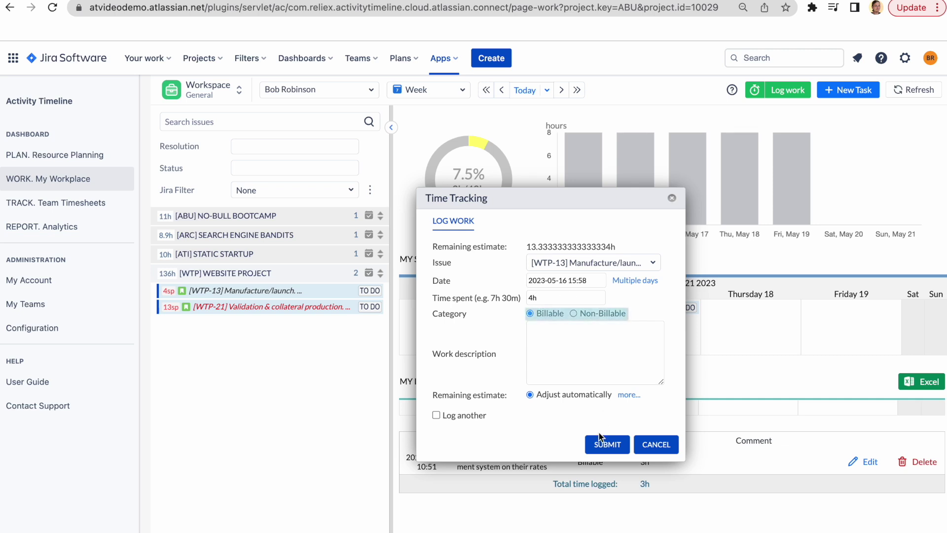
pyautogui.click(598, 440)
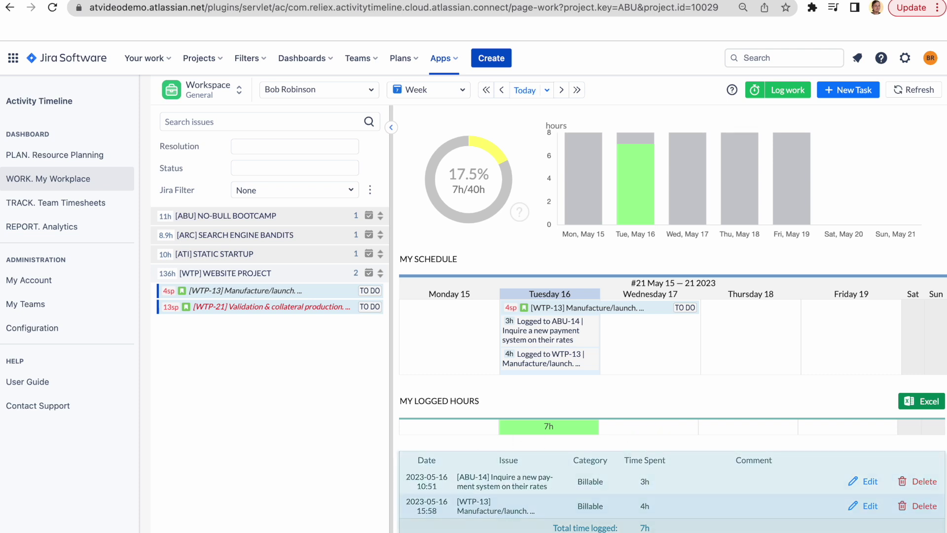
pyautogui.moveTo(450, 427)
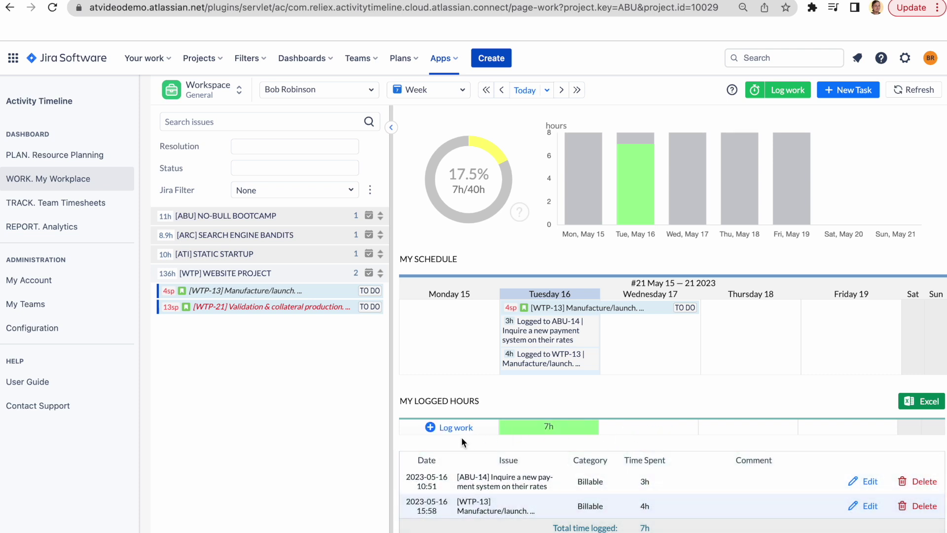
# Return to the team Resource Planning view and show the STATIC STARTUP issues
pyautogui.click(103, 157)
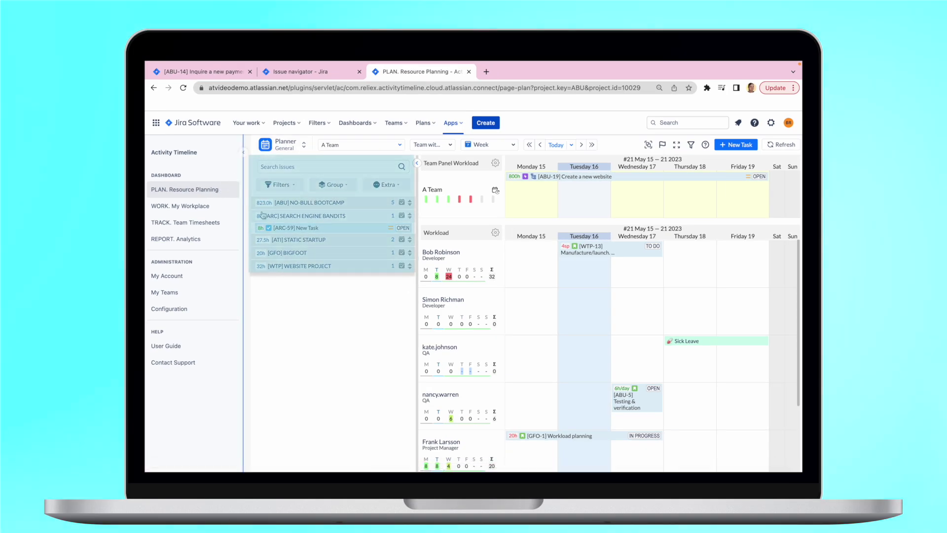
pyautogui.click(322, 215)
pyautogui.click(318, 228)
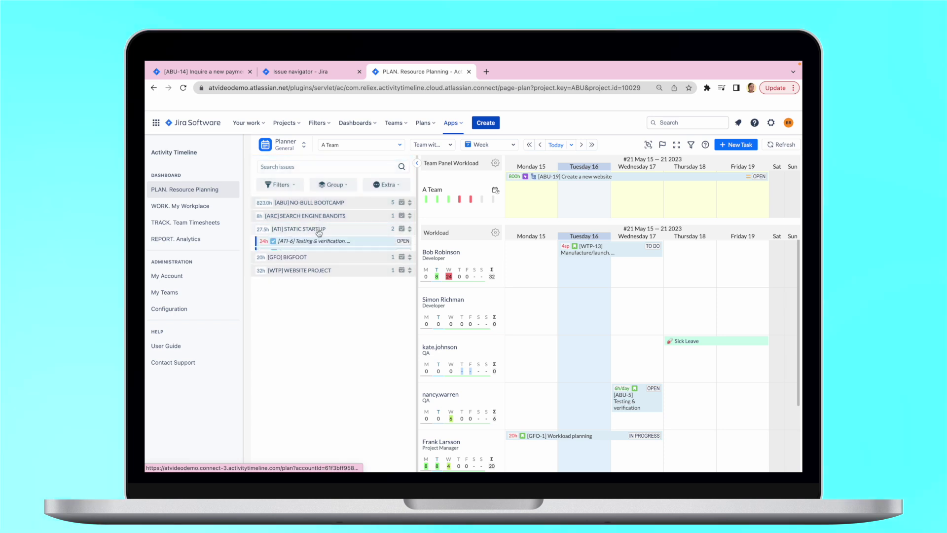
# Log 3h on the ABU-5 Testing & verification task, then go to Team Timesheets
pyautogui.click(646, 399)
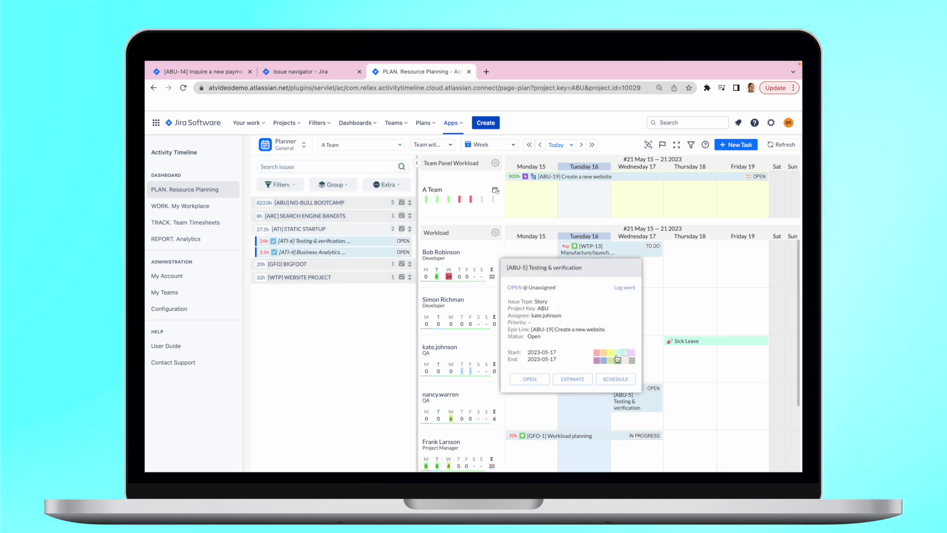
pyautogui.click(623, 288)
pyautogui.write('3')
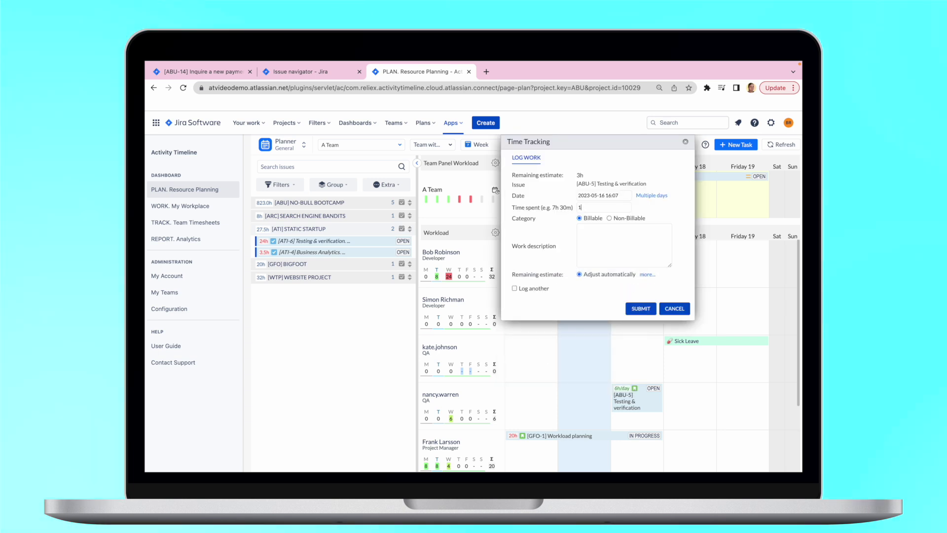
pyautogui.write('h')
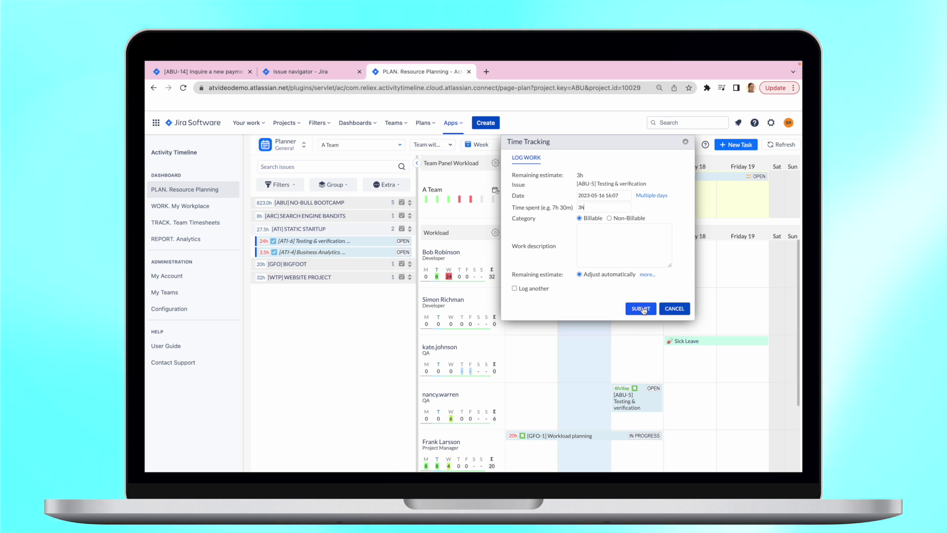
pyautogui.click(660, 305)
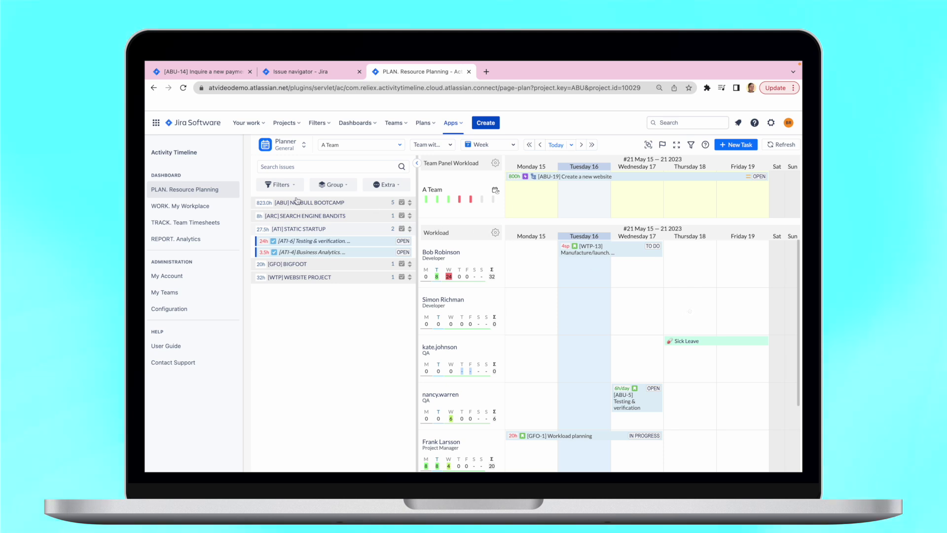
pyautogui.click(220, 223)
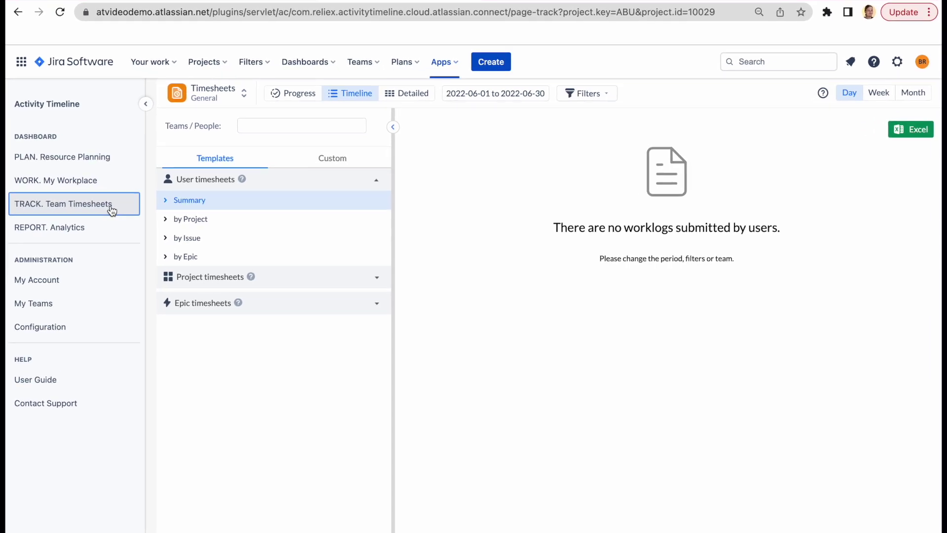
# Hide the navigation and look over the custom grouping options versus the ready-made templates
pyautogui.click(144, 104)
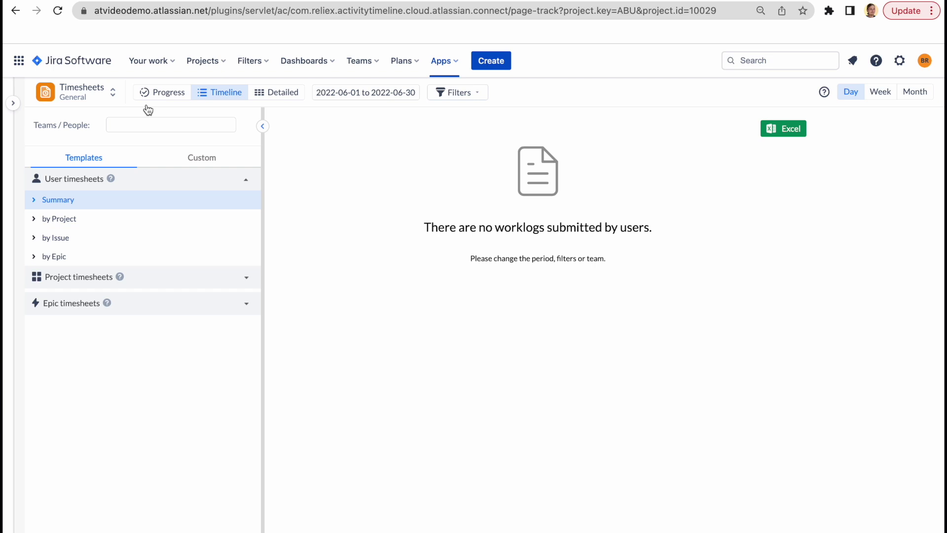
pyautogui.click(196, 158)
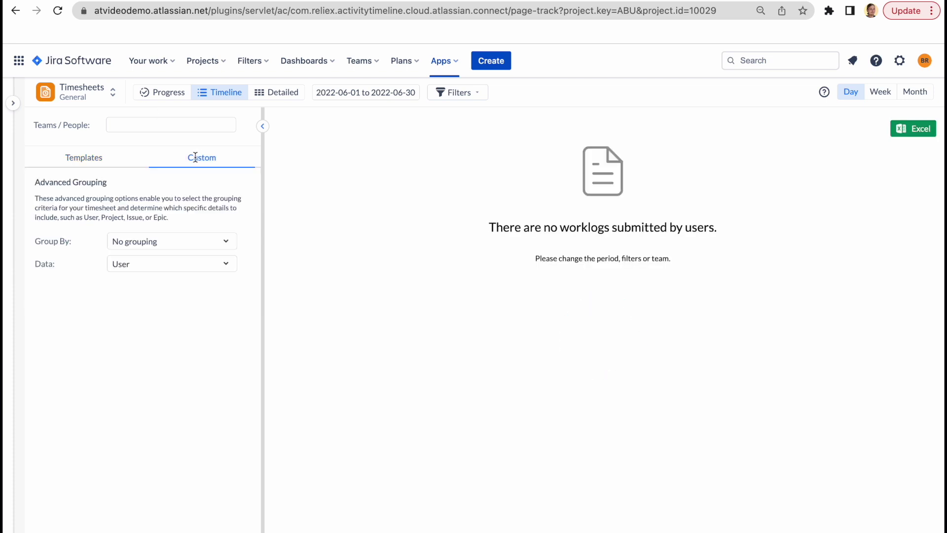
pyautogui.click(100, 163)
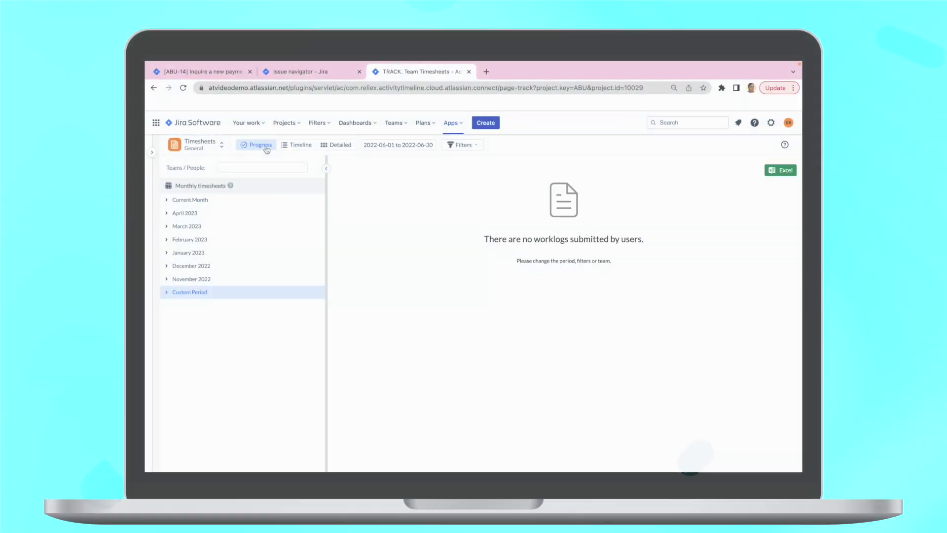
# Start choosing teams in the Teams/People field of the progress timesheet
pyautogui.click(259, 167)
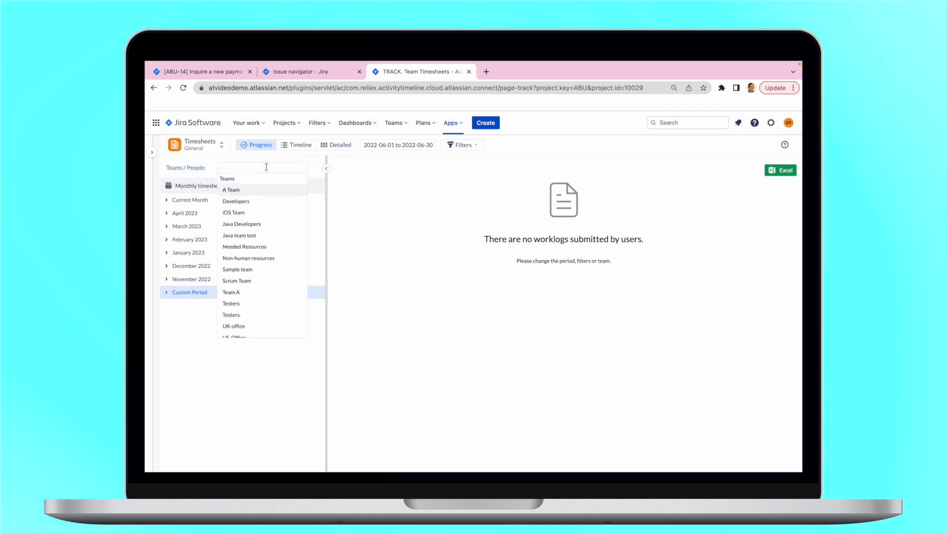
# Report the progress timesheet on A Team and iOS Team
pyautogui.click(252, 191)
pyautogui.click(259, 168)
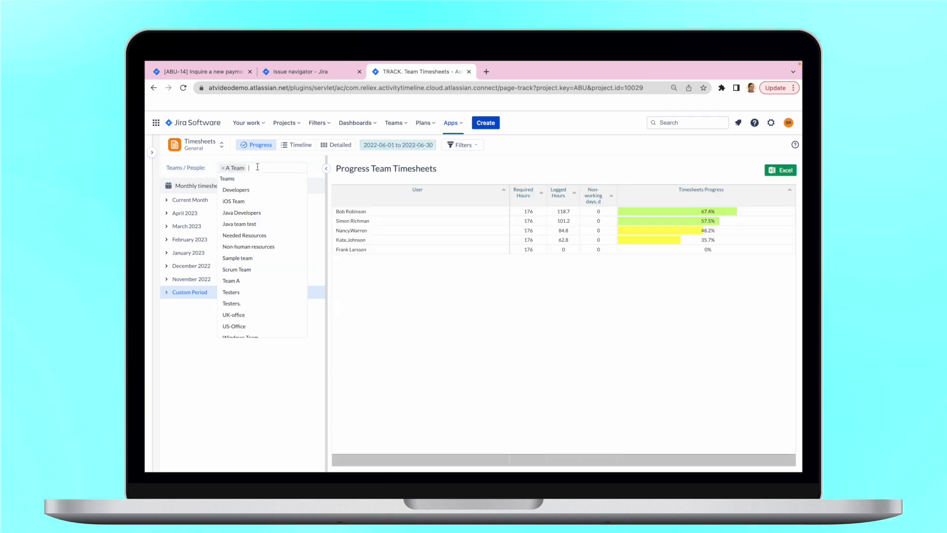
pyautogui.click(250, 201)
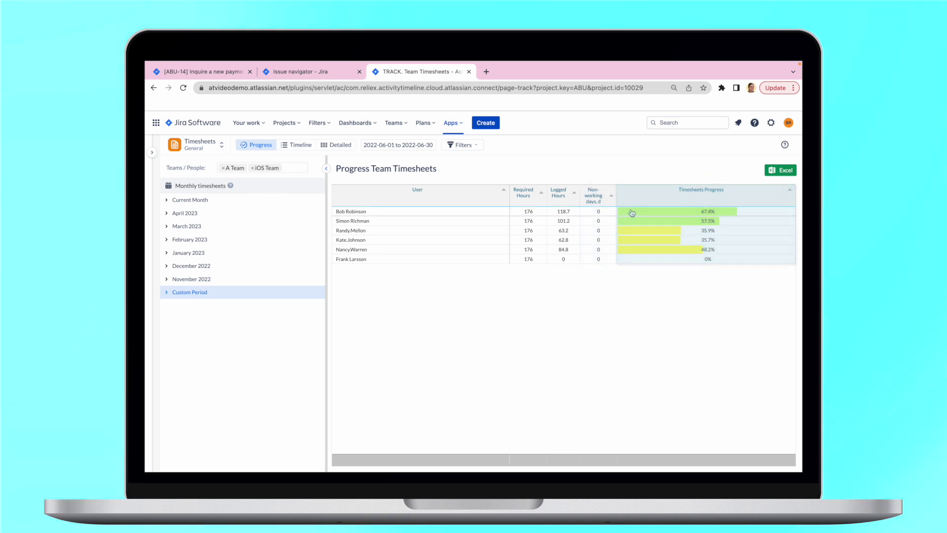
pyautogui.click(629, 211)
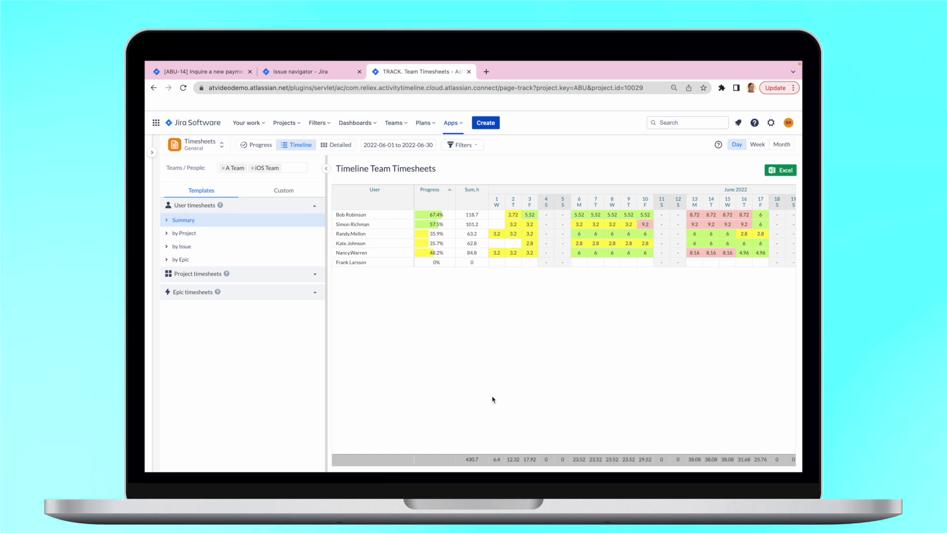
pyautogui.hscroll(1, 500, 441)
pyautogui.hscroll(2, 500, 441)
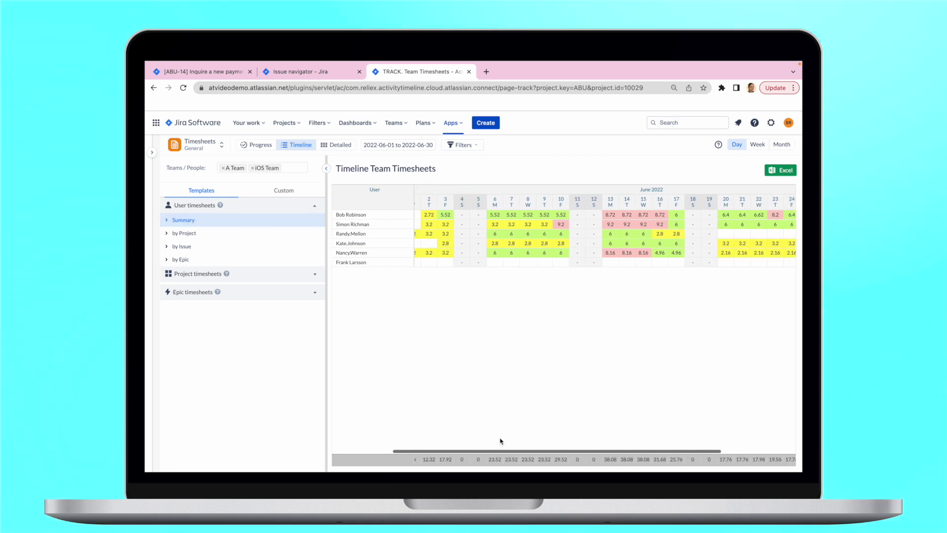
pyautogui.hscroll(2, 500, 441)
pyautogui.hscroll(-2, 500, 441)
pyautogui.hscroll(-3, 500, 441)
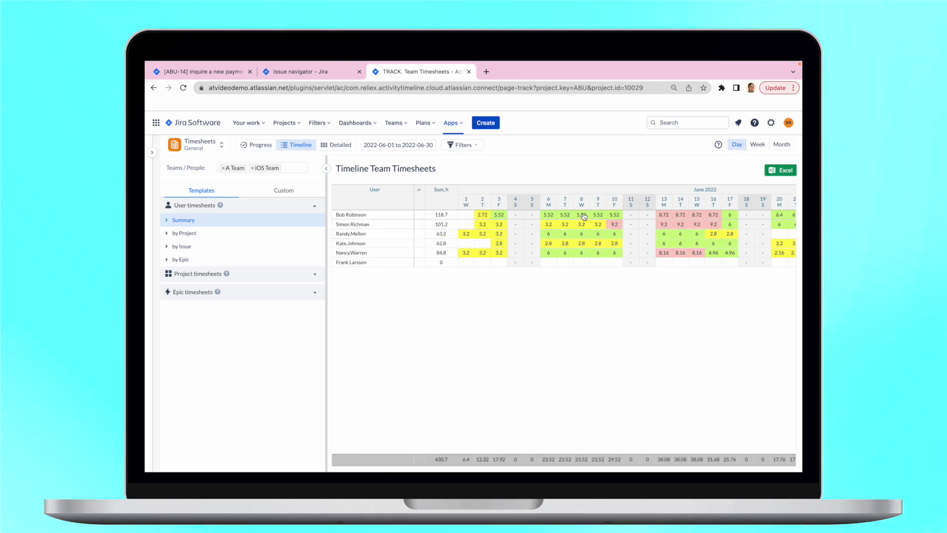
pyautogui.click(584, 216)
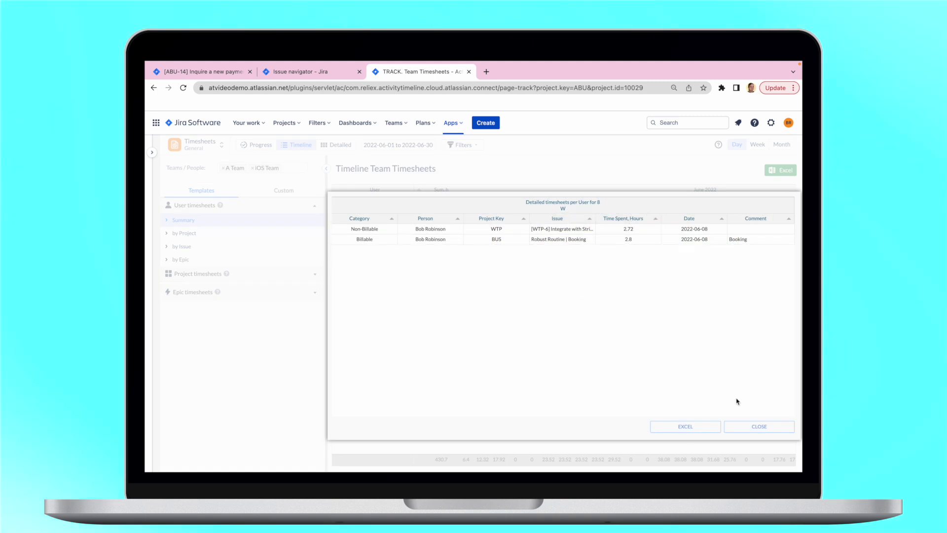
pyautogui.click(751, 426)
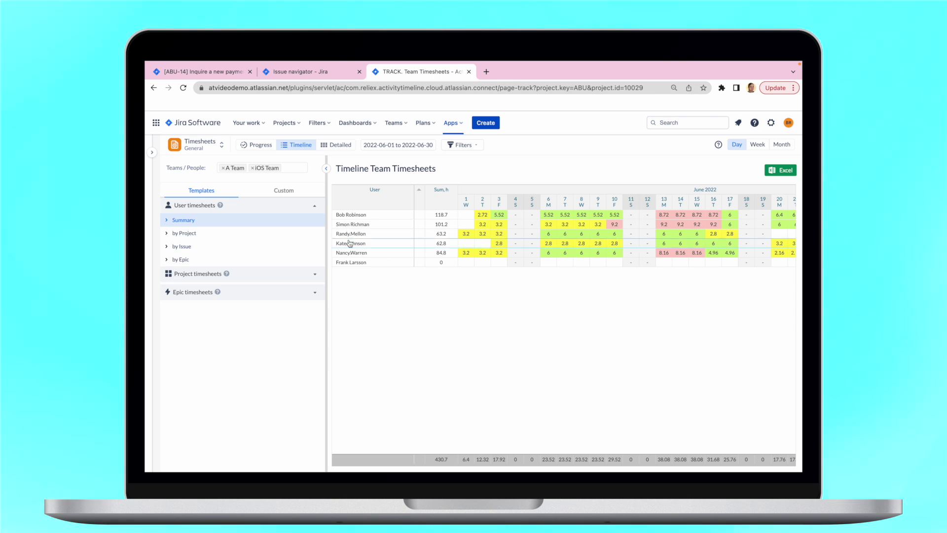
pyautogui.click(302, 233)
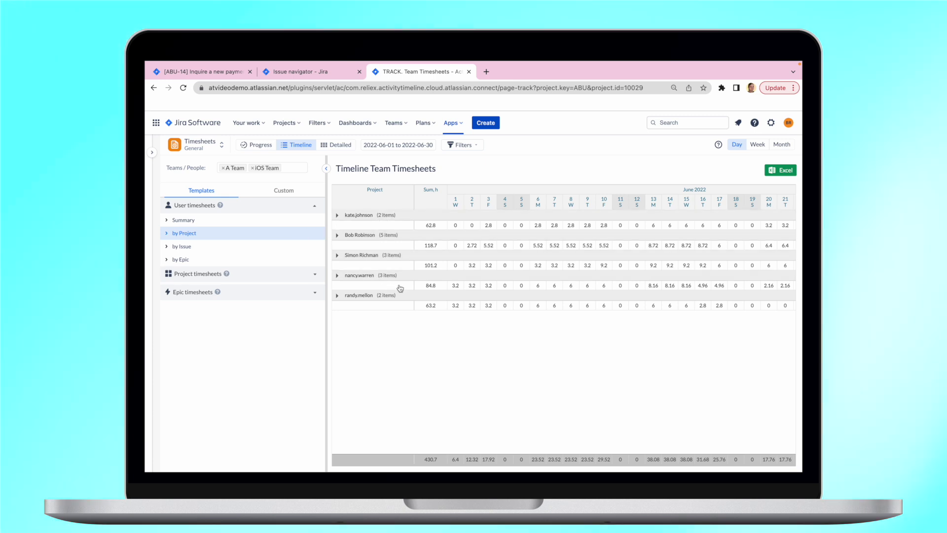
pyautogui.click(276, 260)
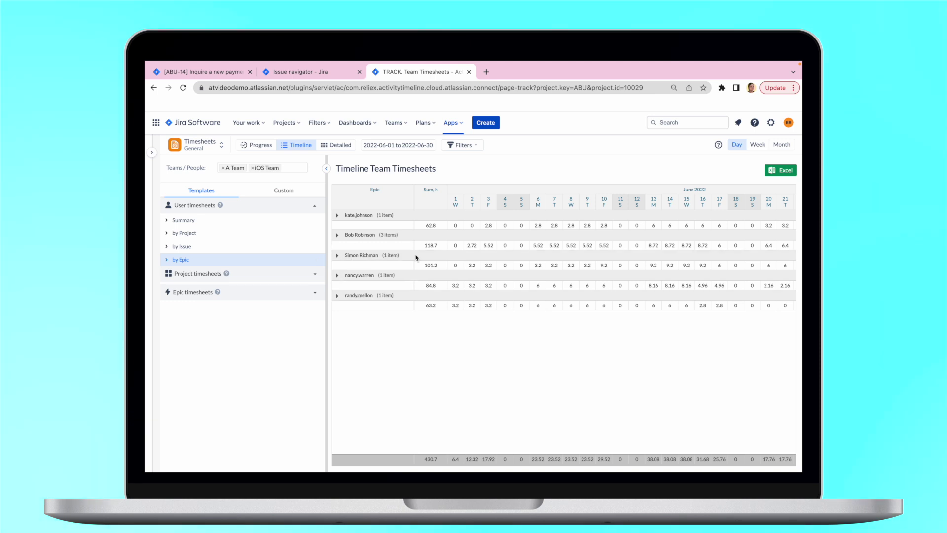
pyautogui.click(362, 236)
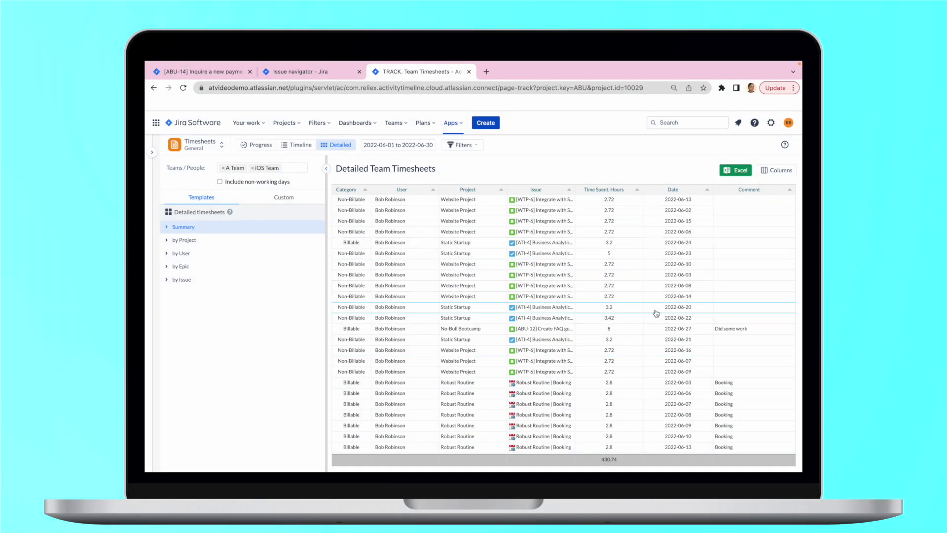
pyautogui.click(727, 328)
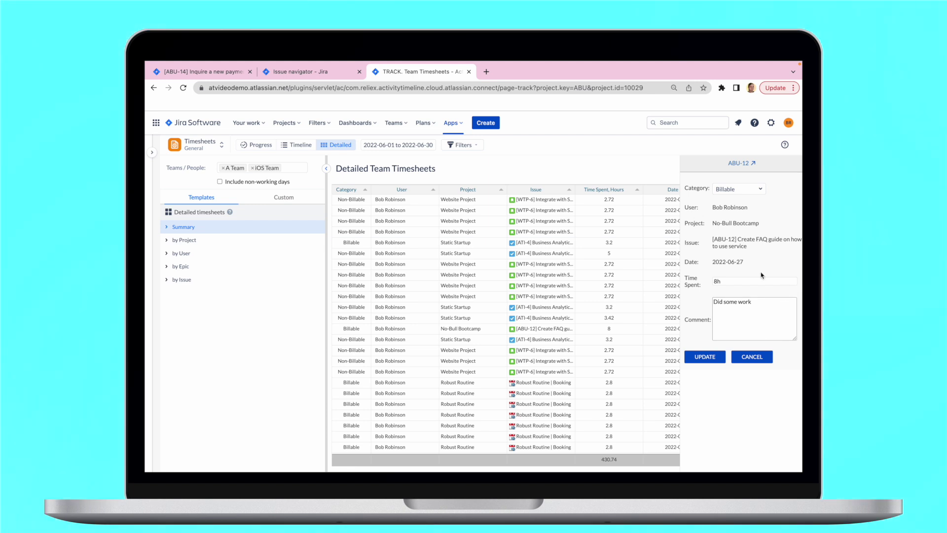
pyautogui.click(723, 377)
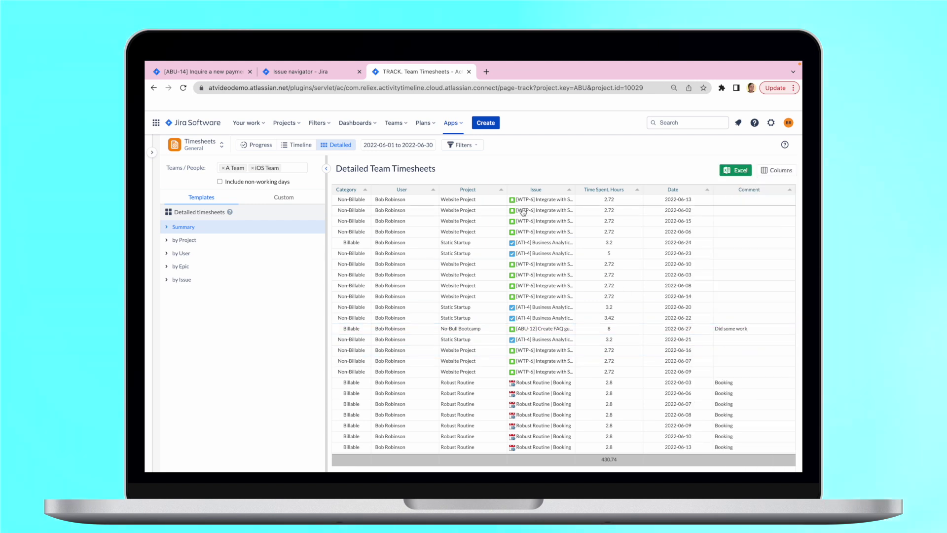
pyautogui.click(476, 147)
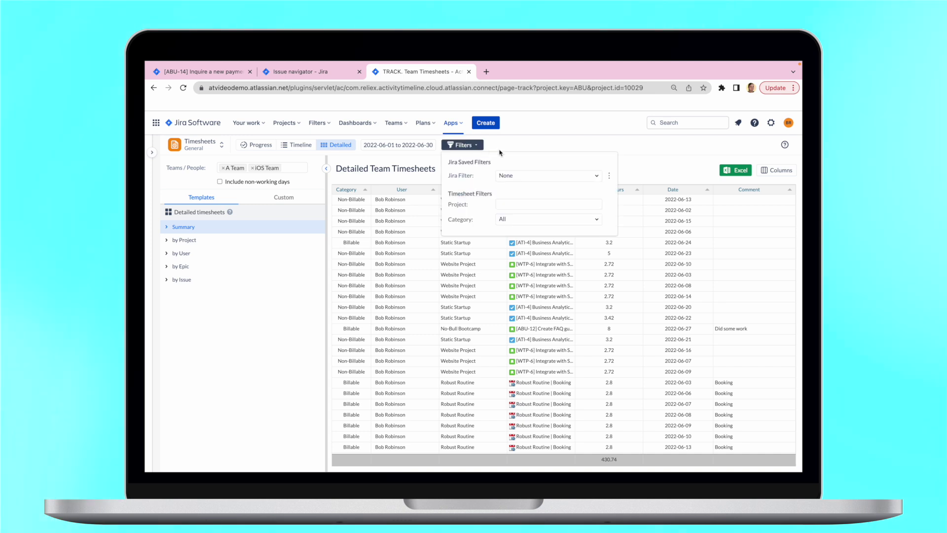
pyautogui.click(533, 176)
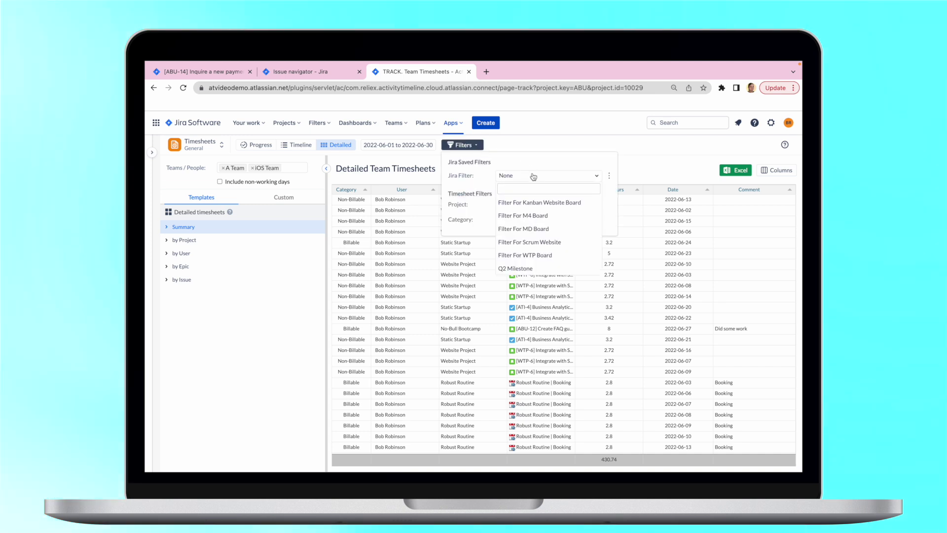
pyautogui.click(533, 176)
pyautogui.click(532, 200)
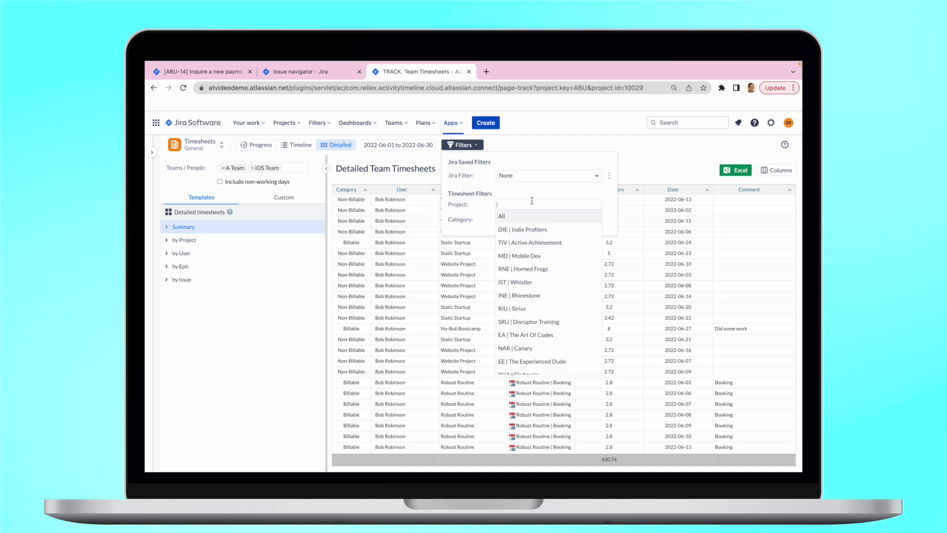
pyautogui.click(533, 200)
pyautogui.click(531, 219)
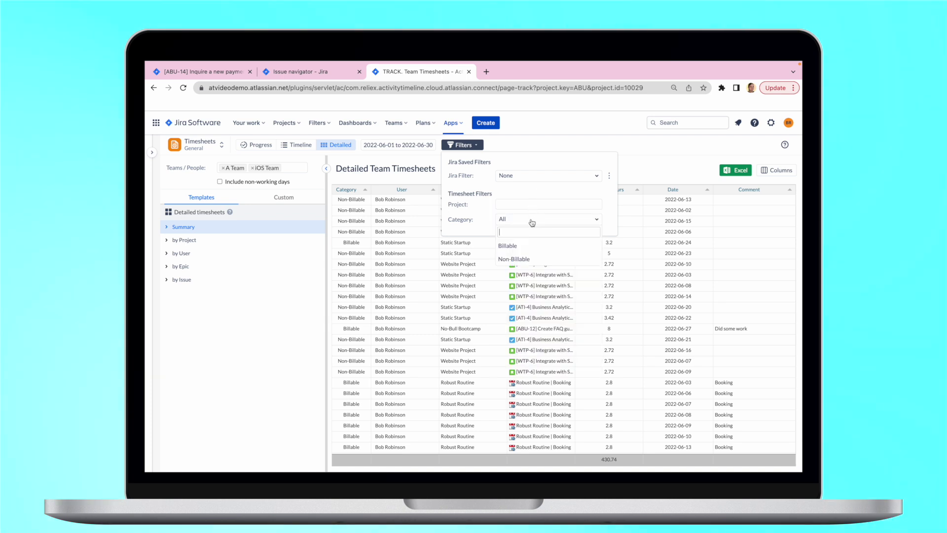
pyautogui.click(500, 219)
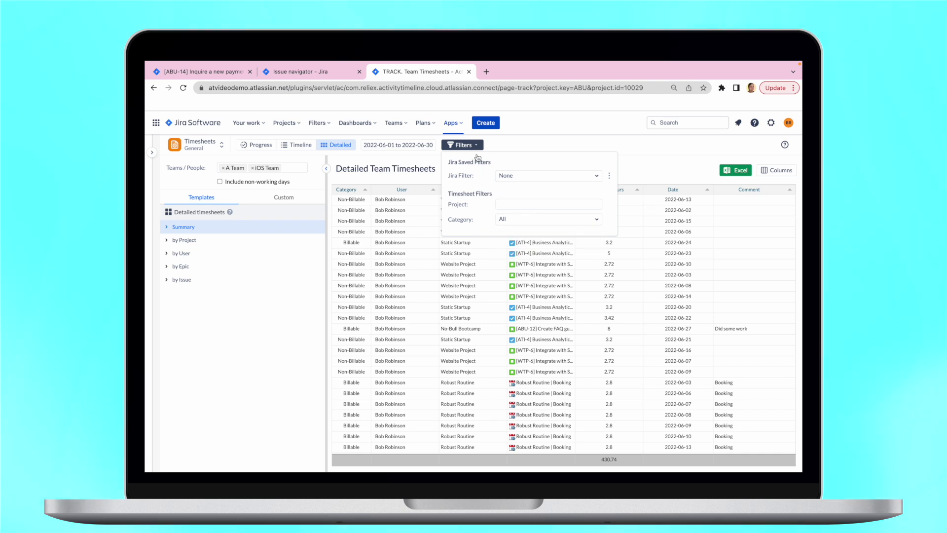
pyautogui.click(472, 146)
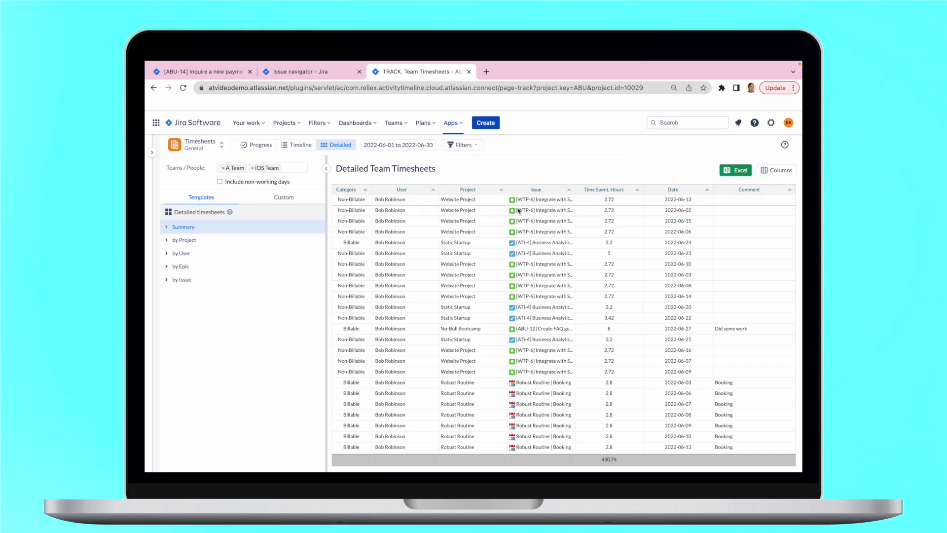